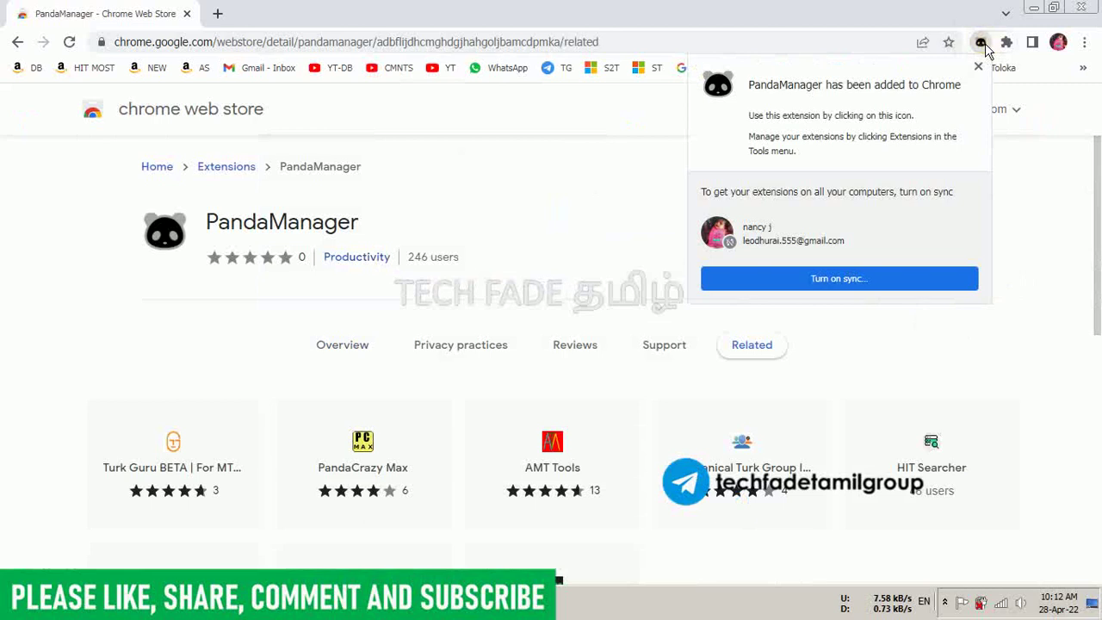
- Pin the PandaManager extension so its icon stays visible in the browser, and dismiss the extensions list
click(1007, 45)
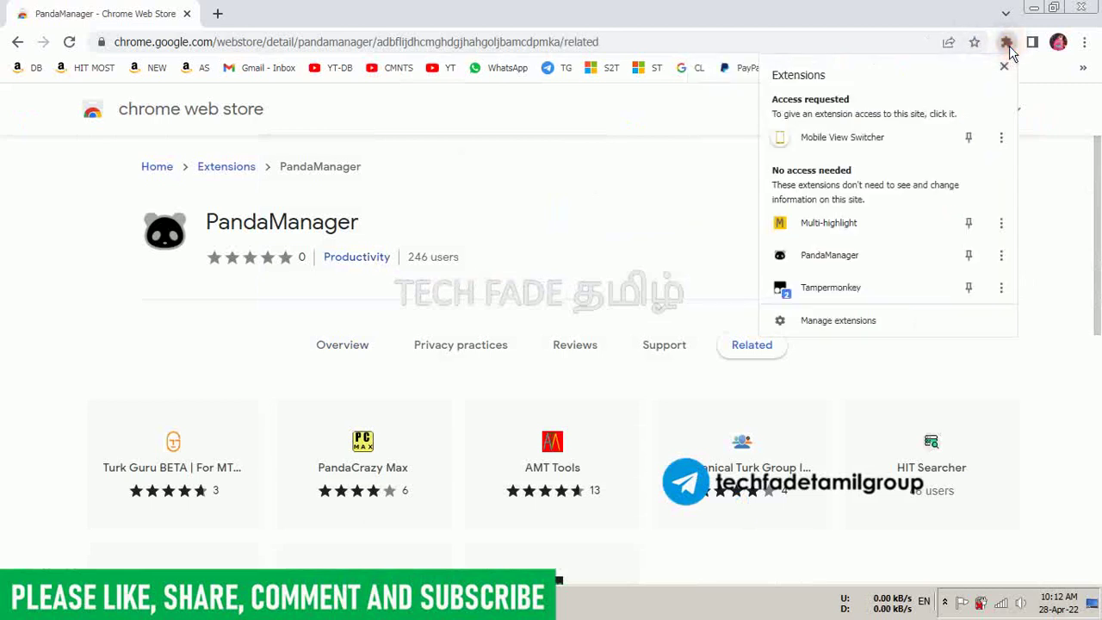
click(968, 254)
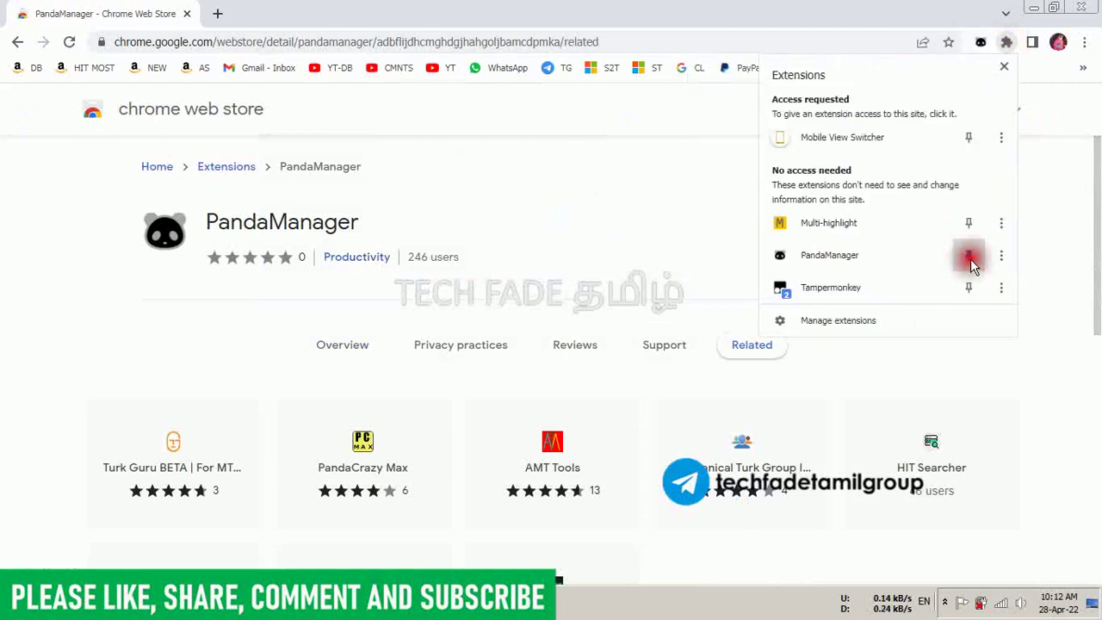
click(577, 215)
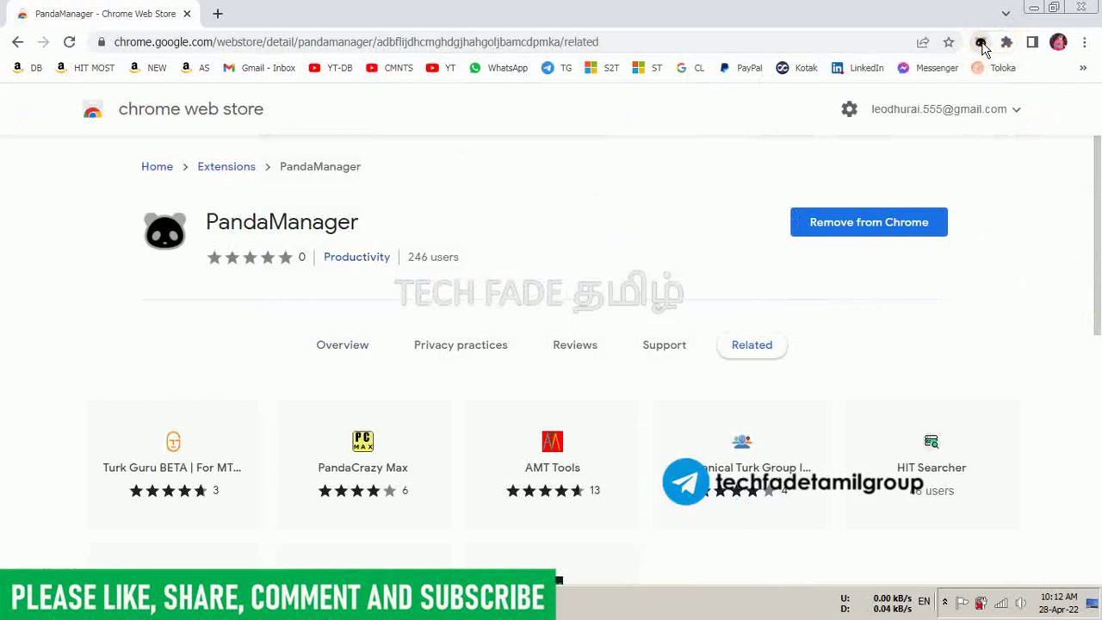
- Open the full Panda Manager page from the pinned PandaManager extension
click(980, 44)
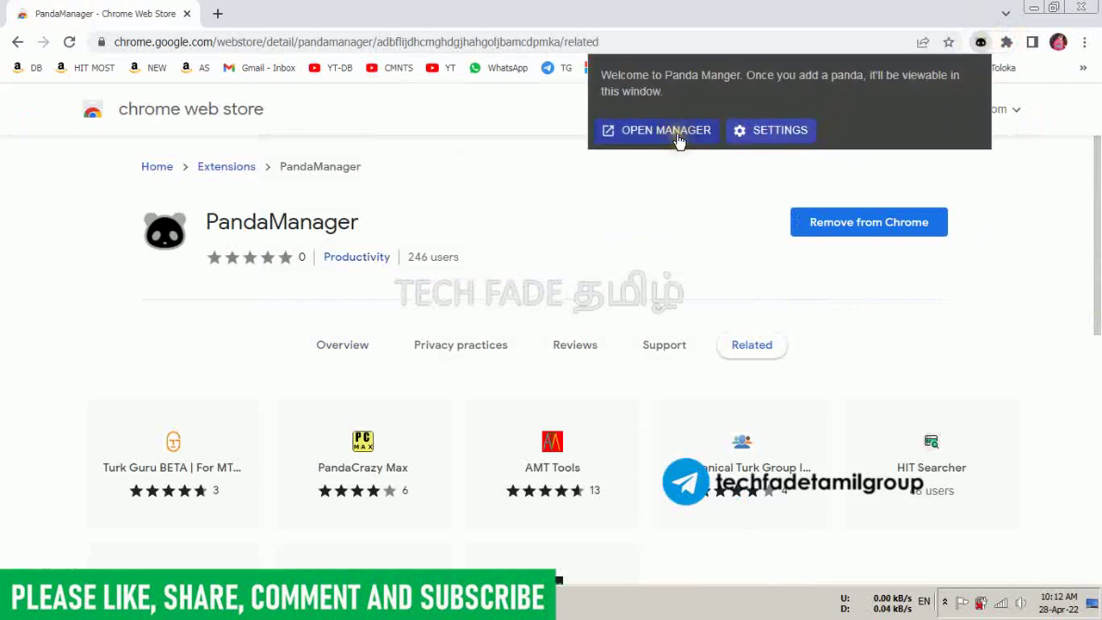
click(679, 140)
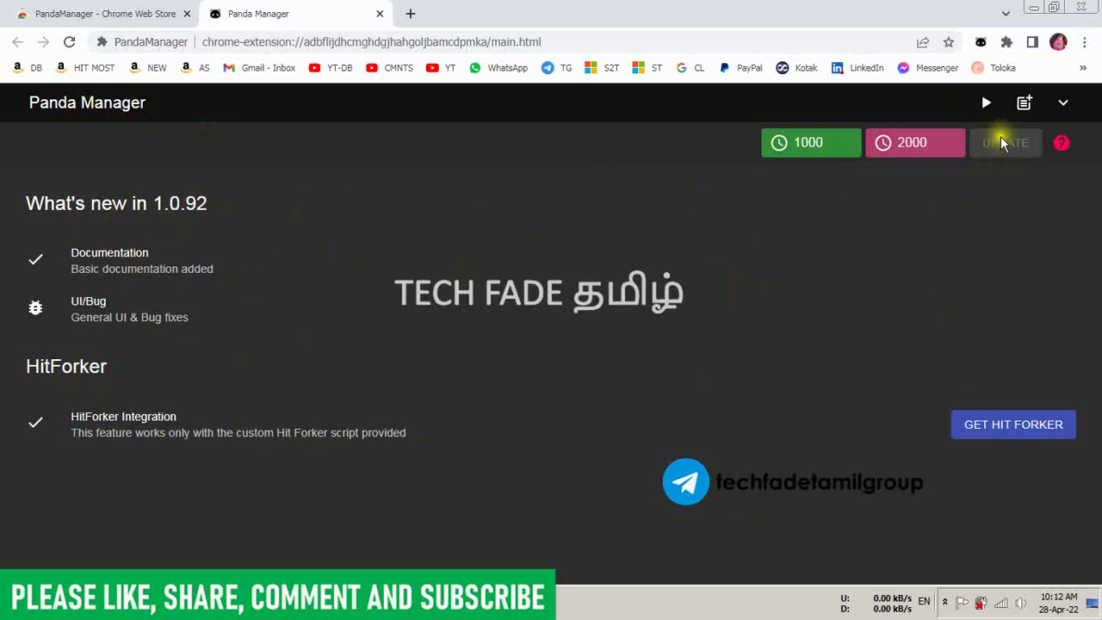
double_click(62, 104)
triple_click(65, 108)
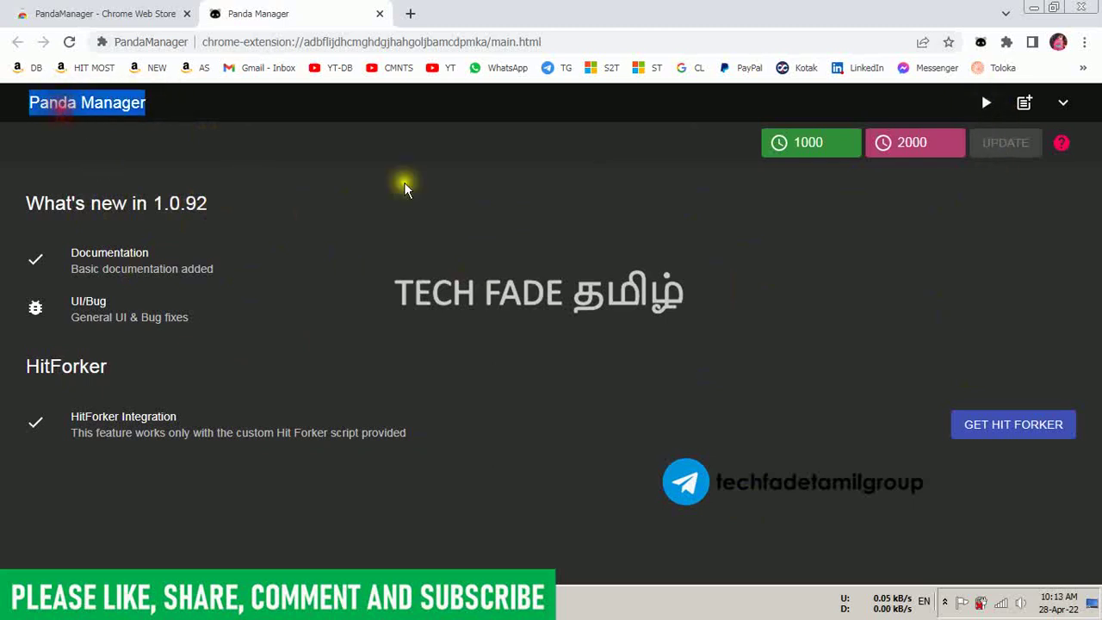
click(408, 182)
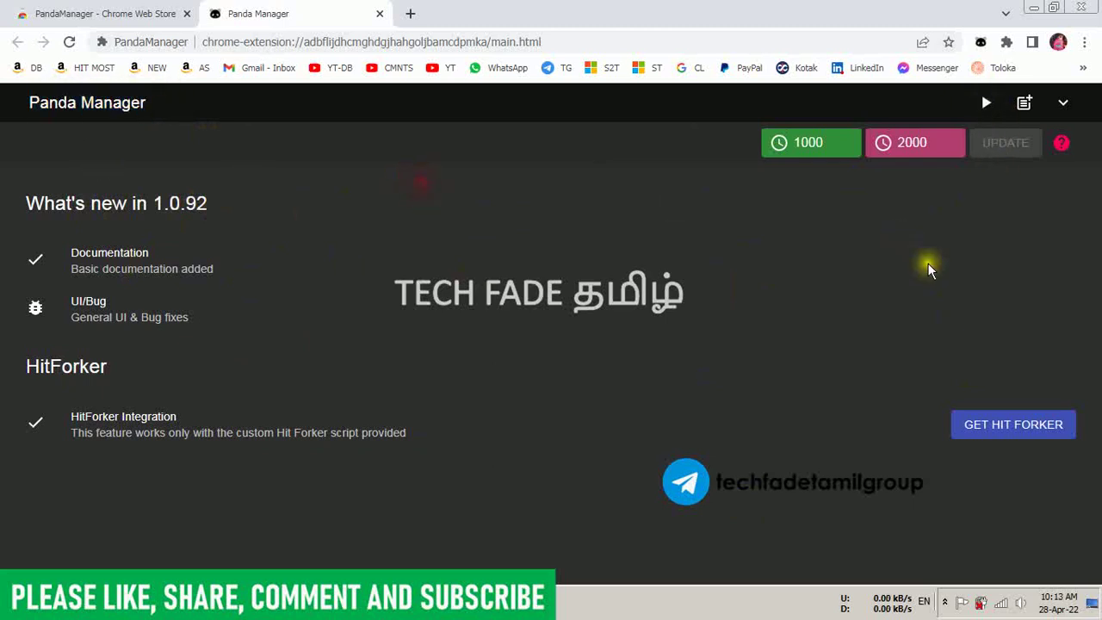
- Try switching the Alarm and Enabled options off and on in the New Panda form, and close it without adding anything
click(1024, 103)
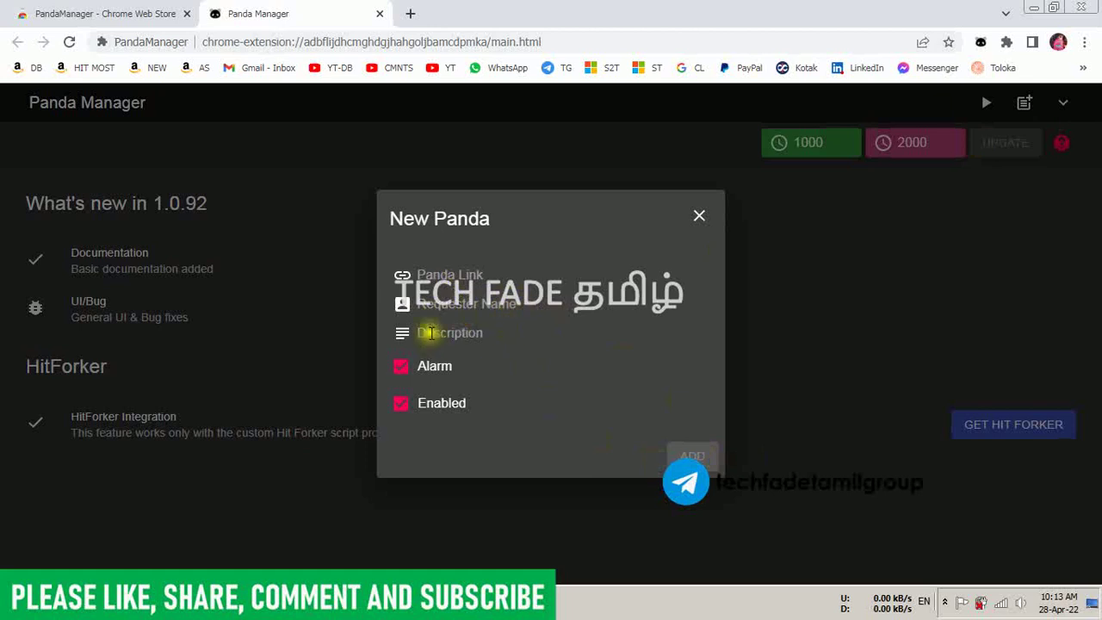
click(404, 370)
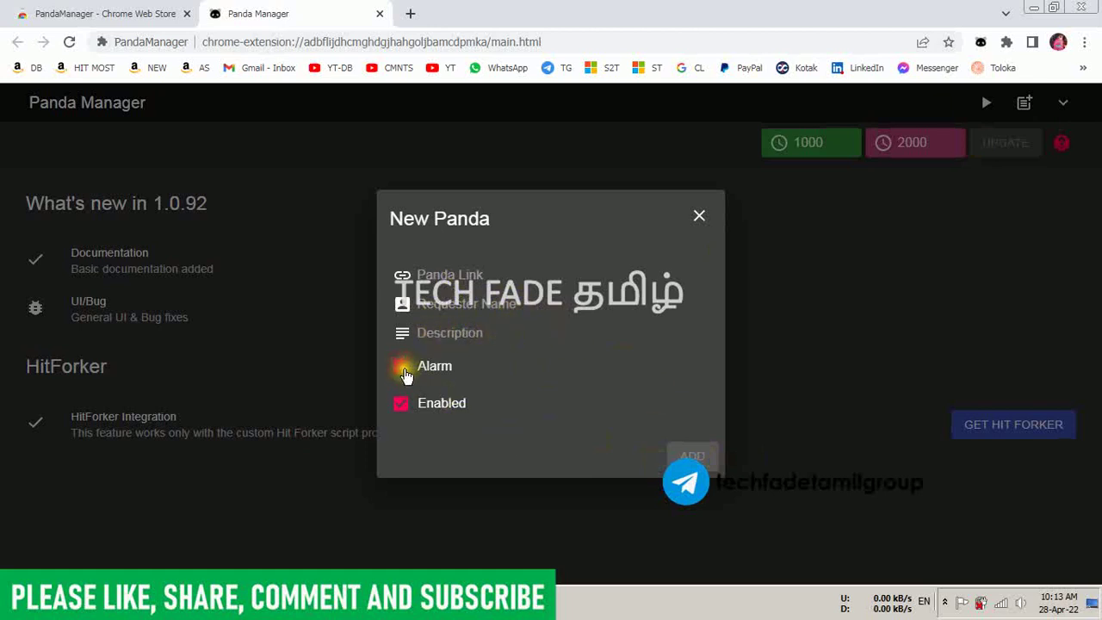
click(403, 373)
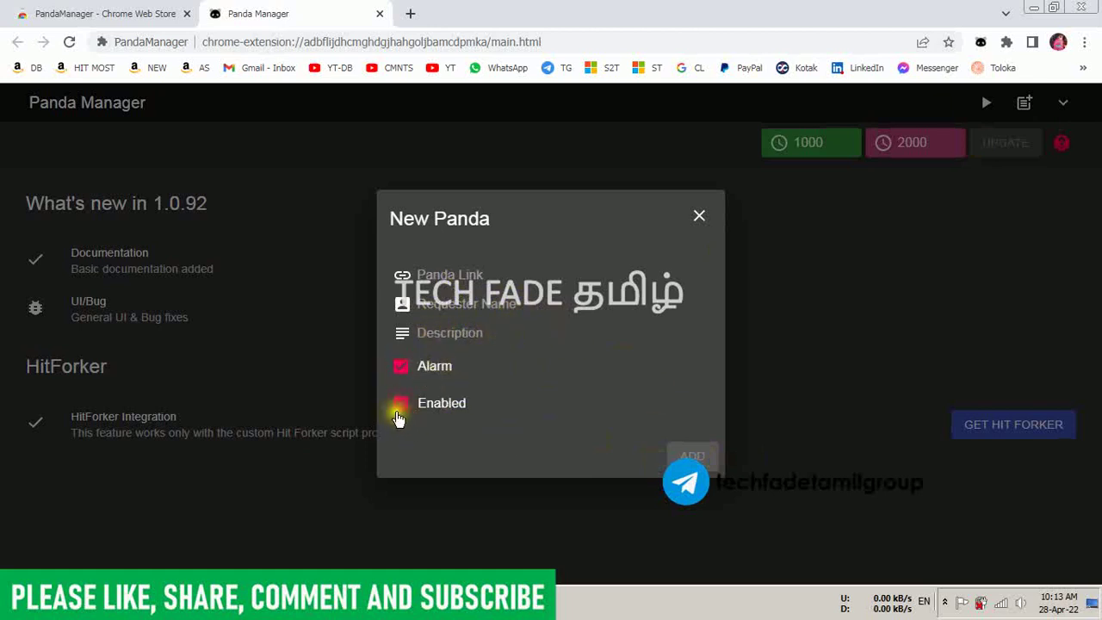
click(403, 408)
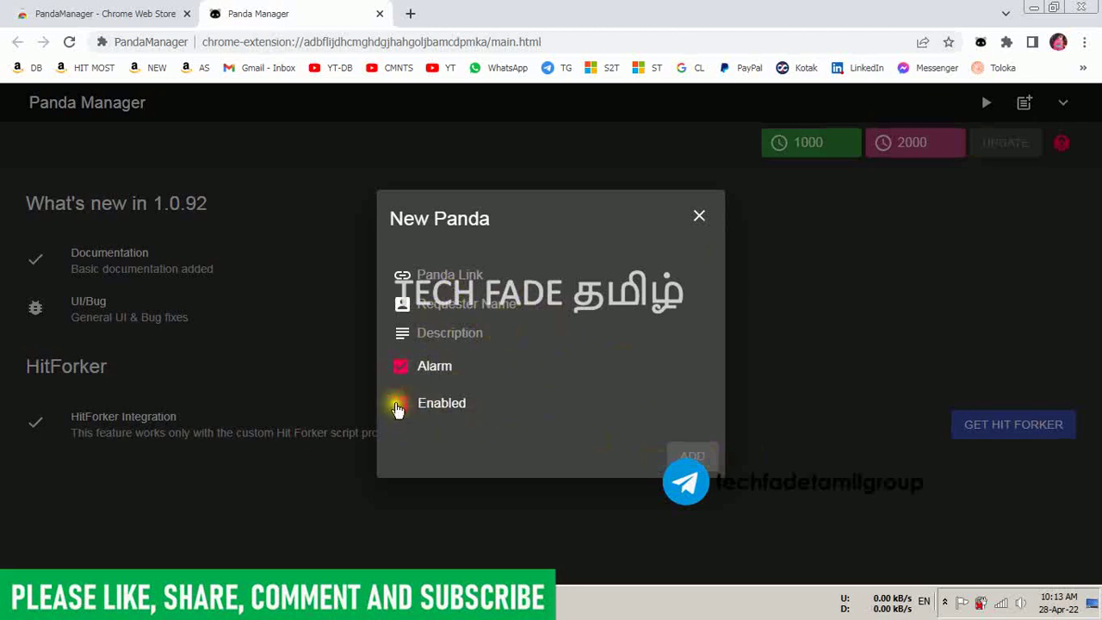
click(407, 413)
click(699, 216)
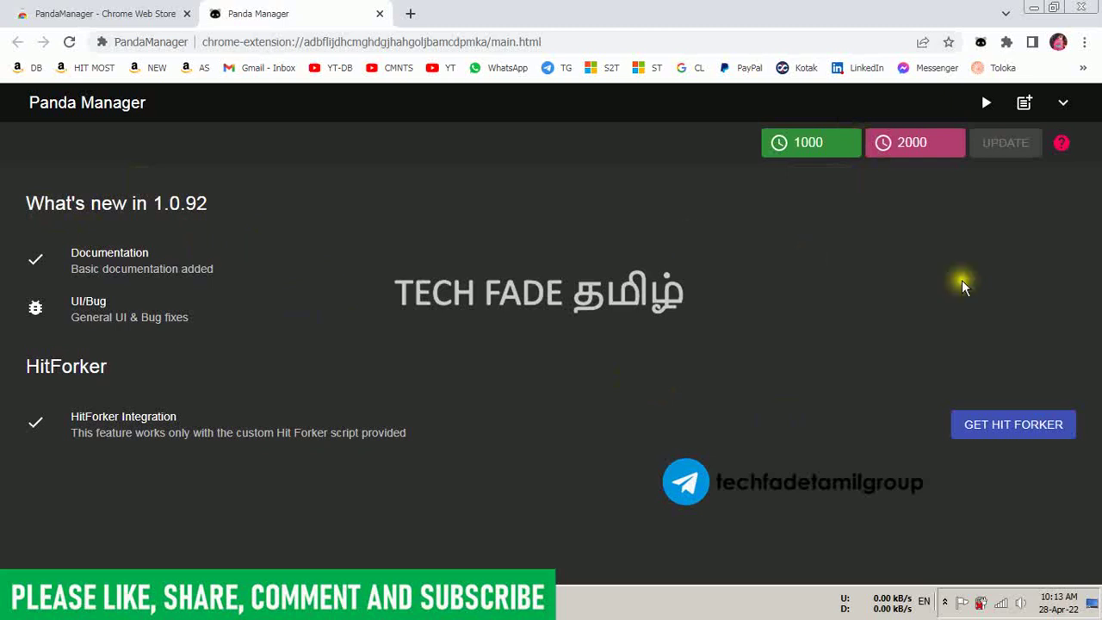
- Try collapsing and expanding the timer bar on the Panda Manager page
click(1065, 105)
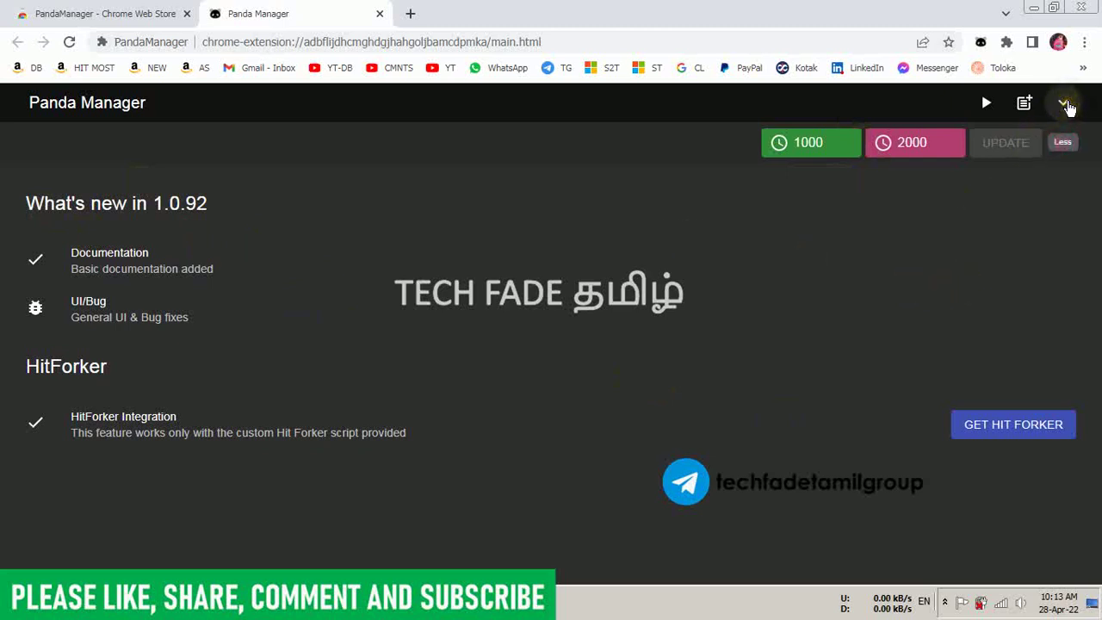
click(1065, 105)
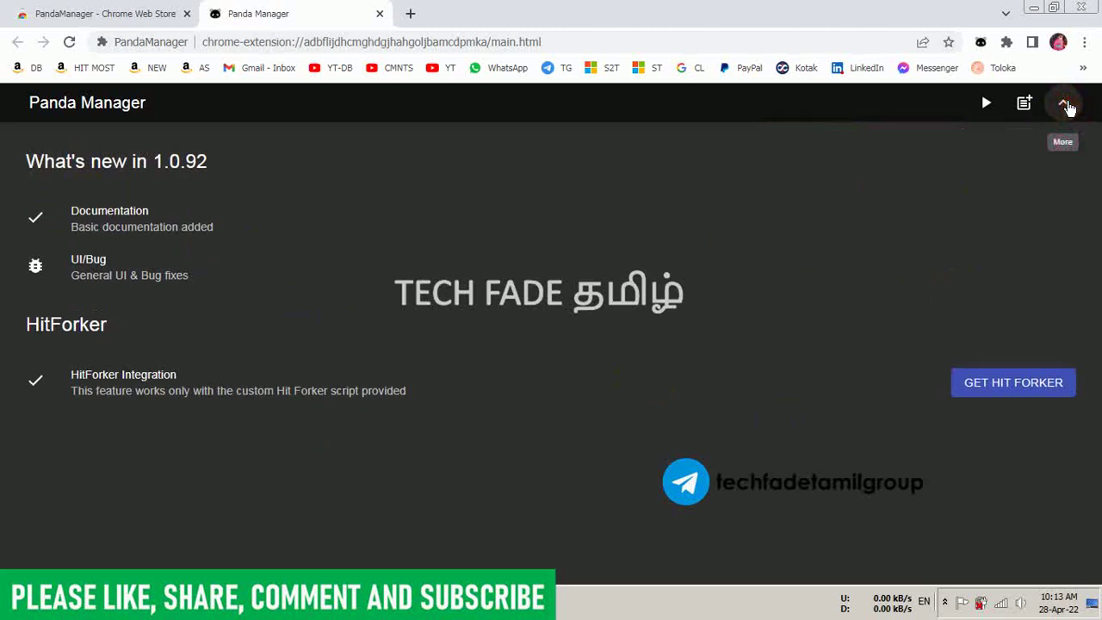
click(1066, 105)
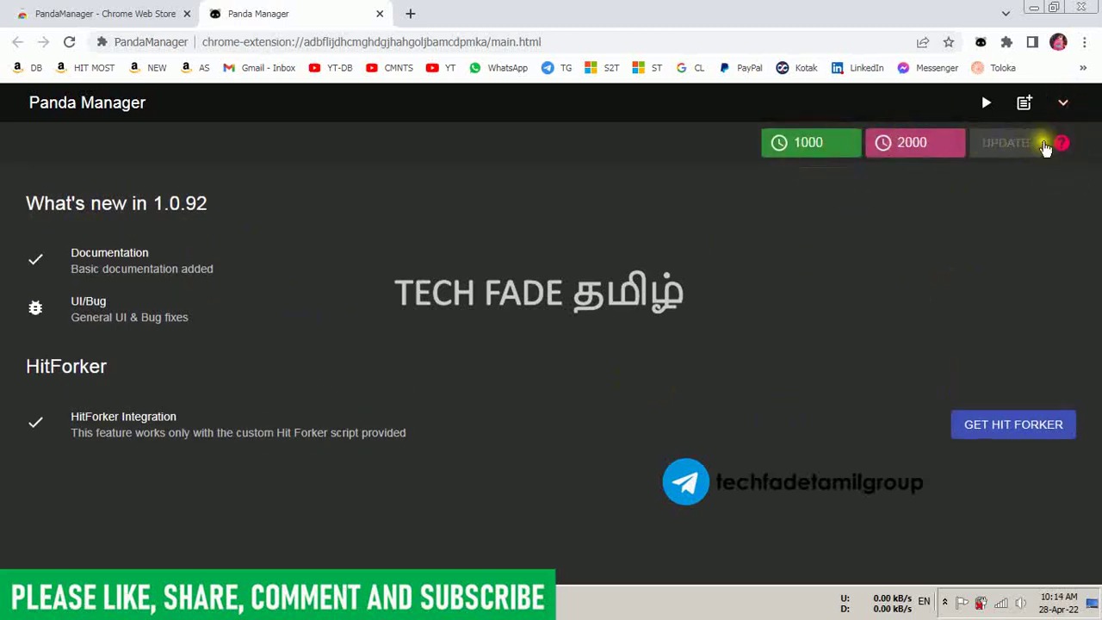
click(1064, 105)
click(1064, 108)
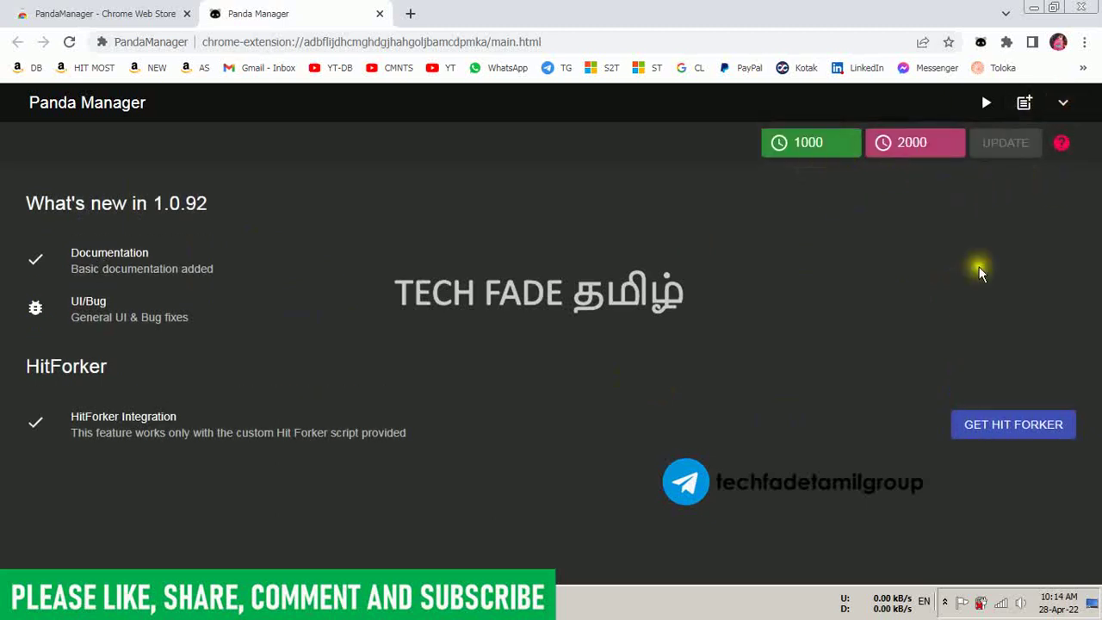
- Open the extension's appearance settings and try the light theme before restoring the dark theme
click(980, 43)
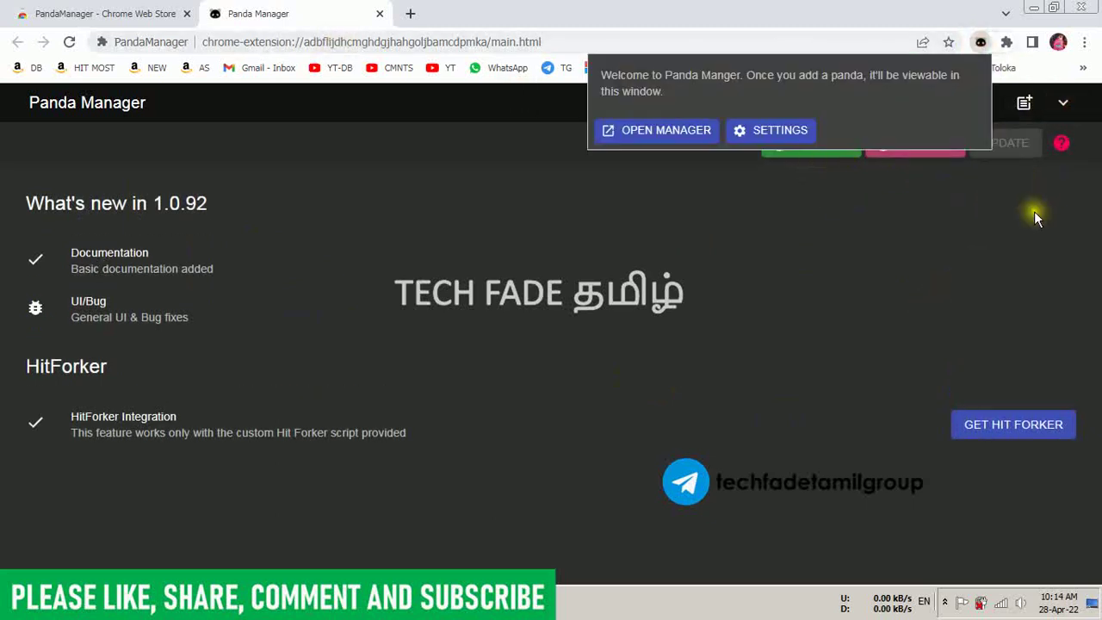
click(775, 131)
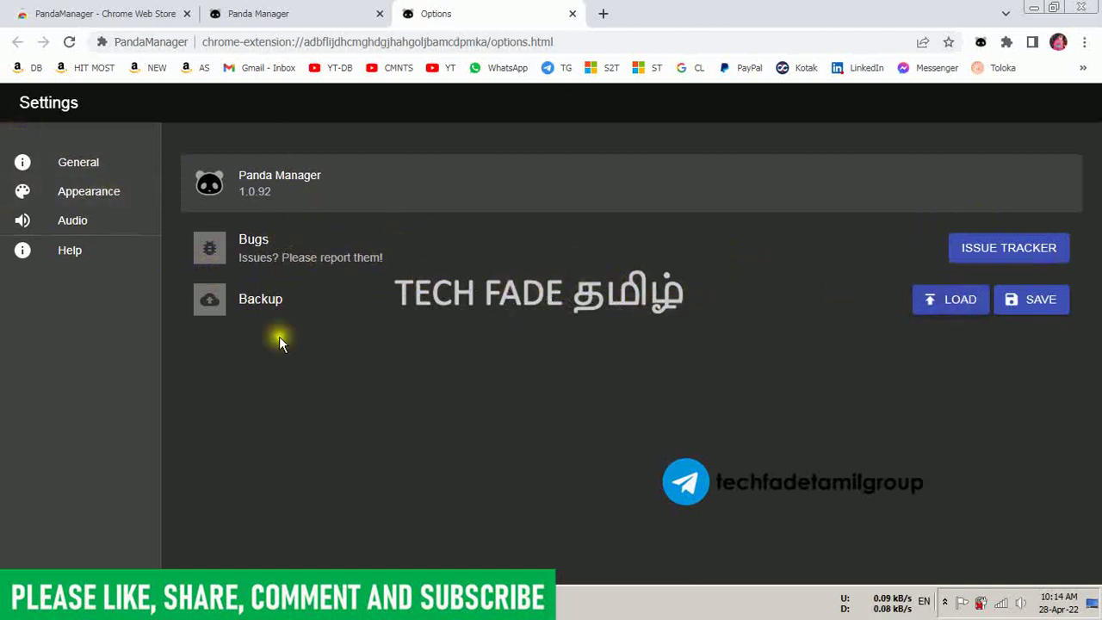
click(80, 199)
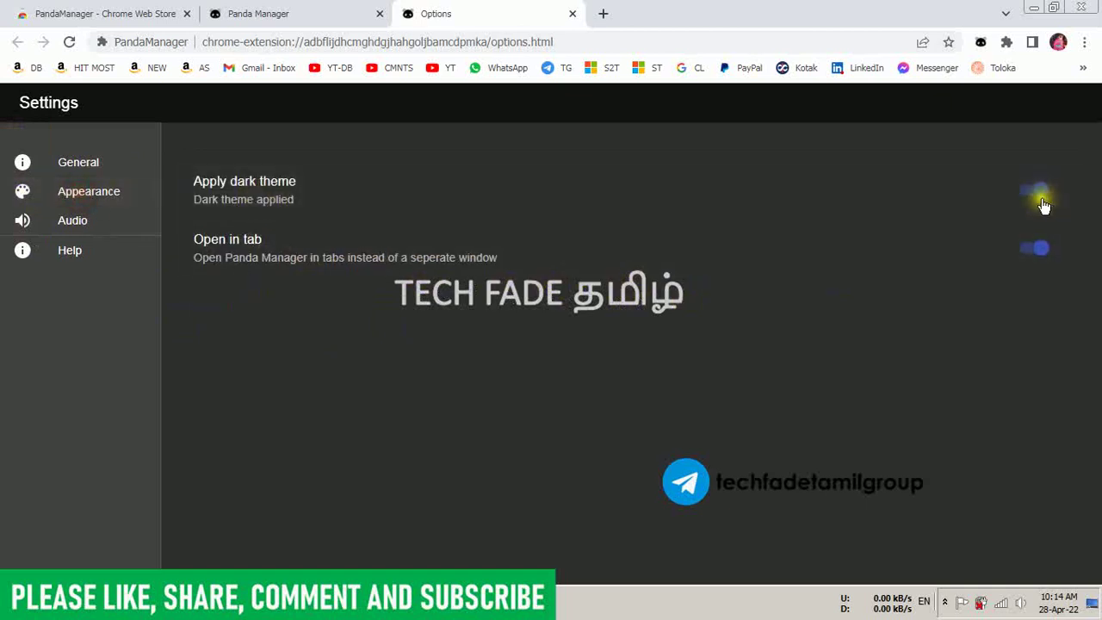
click(1041, 193)
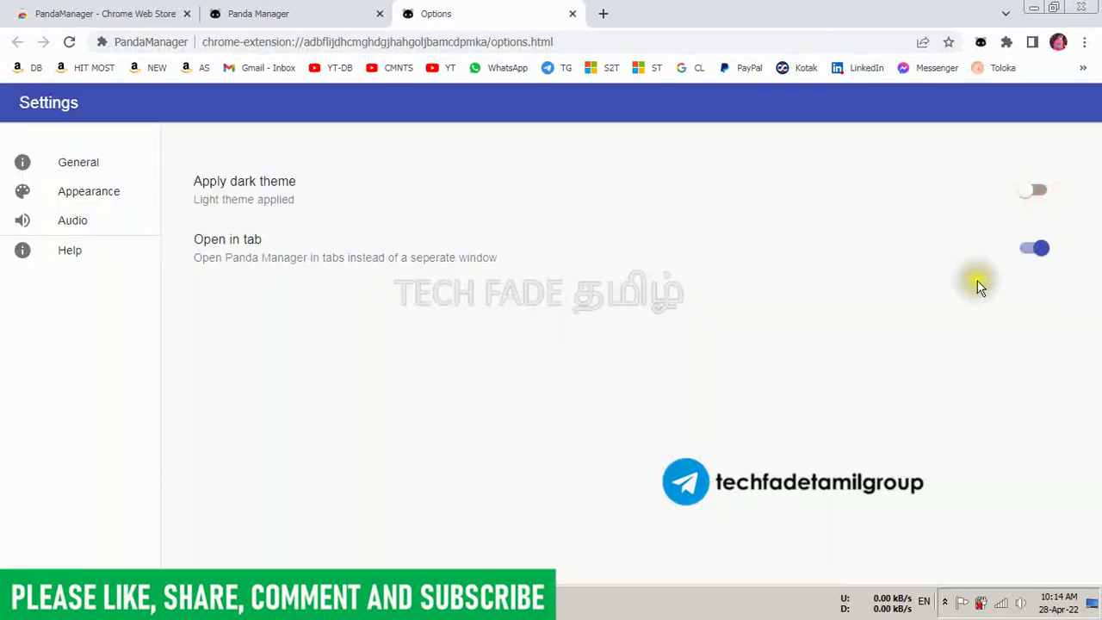
click(1043, 196)
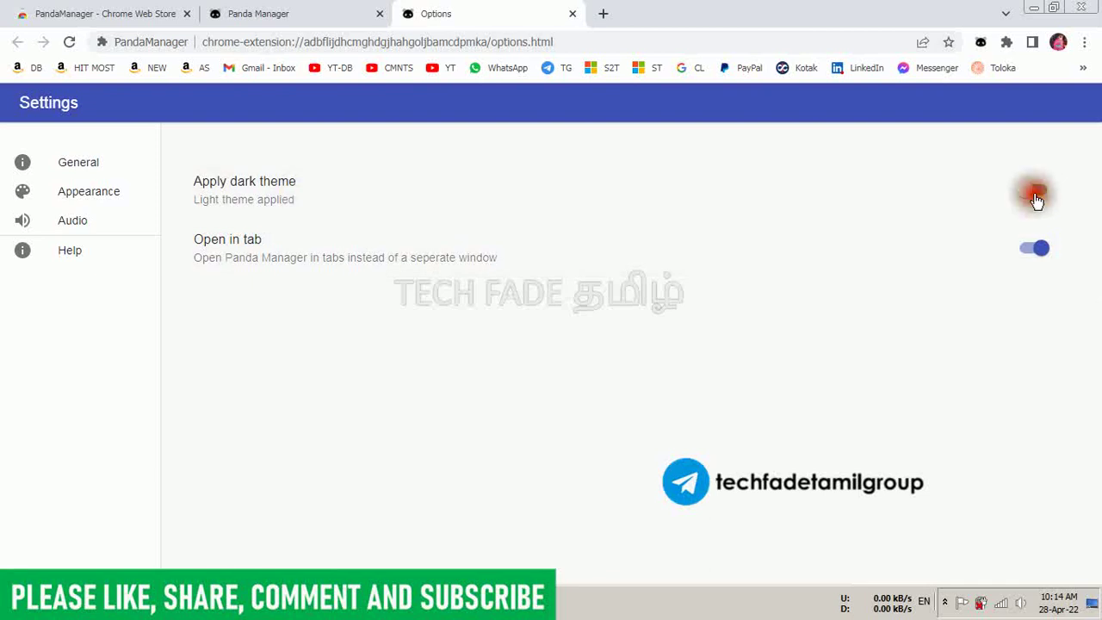
click(1045, 196)
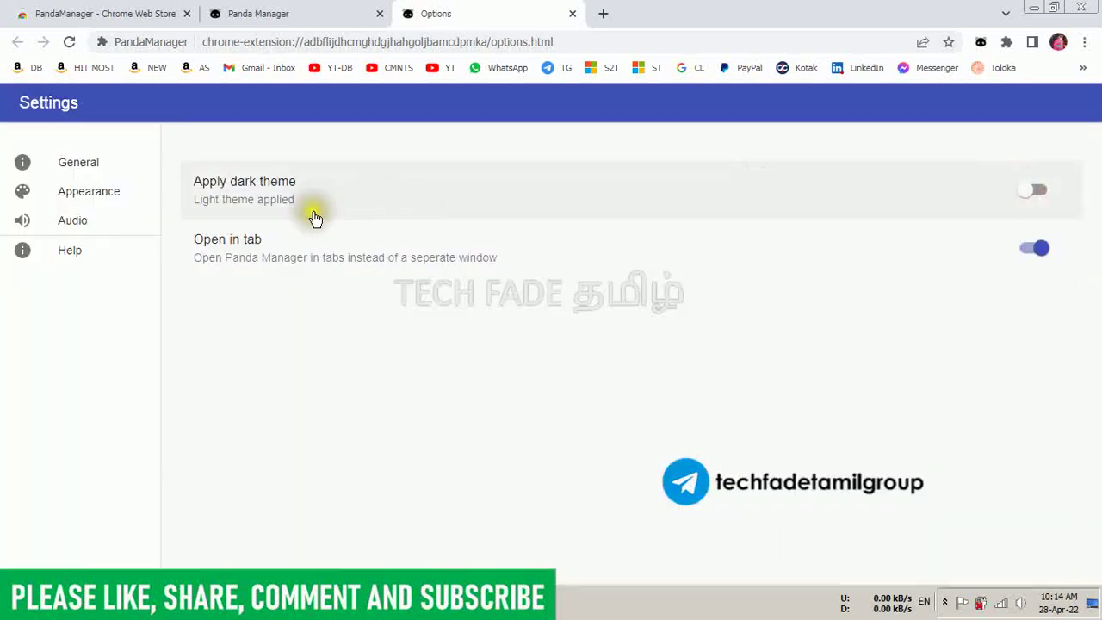
click(1029, 194)
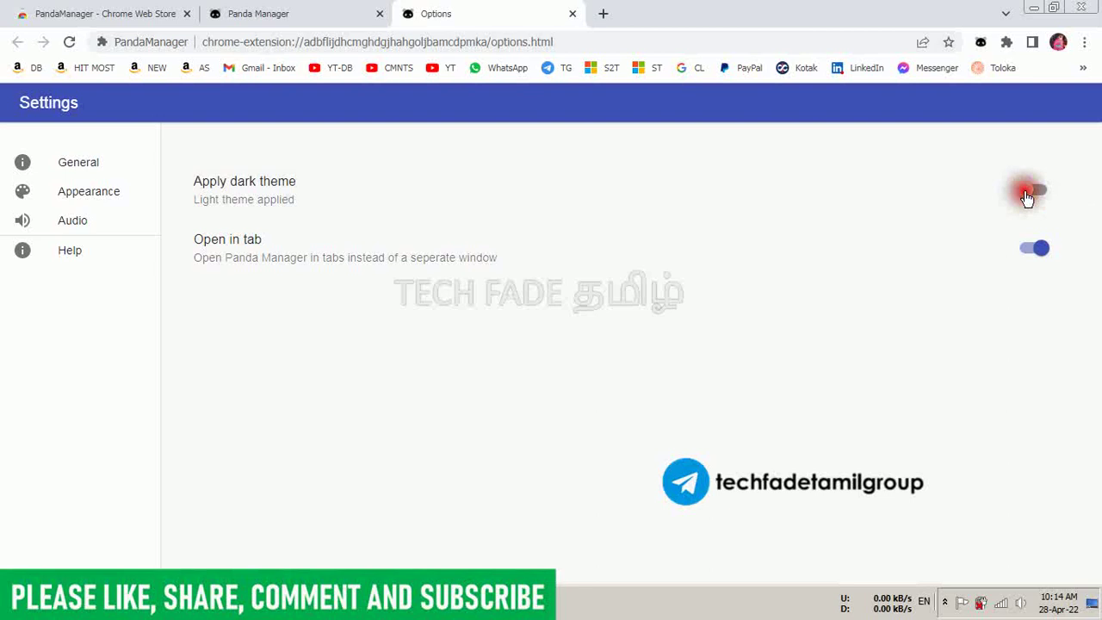
- Try turning the Open in tab option off and back on in the appearance settings
click(1038, 252)
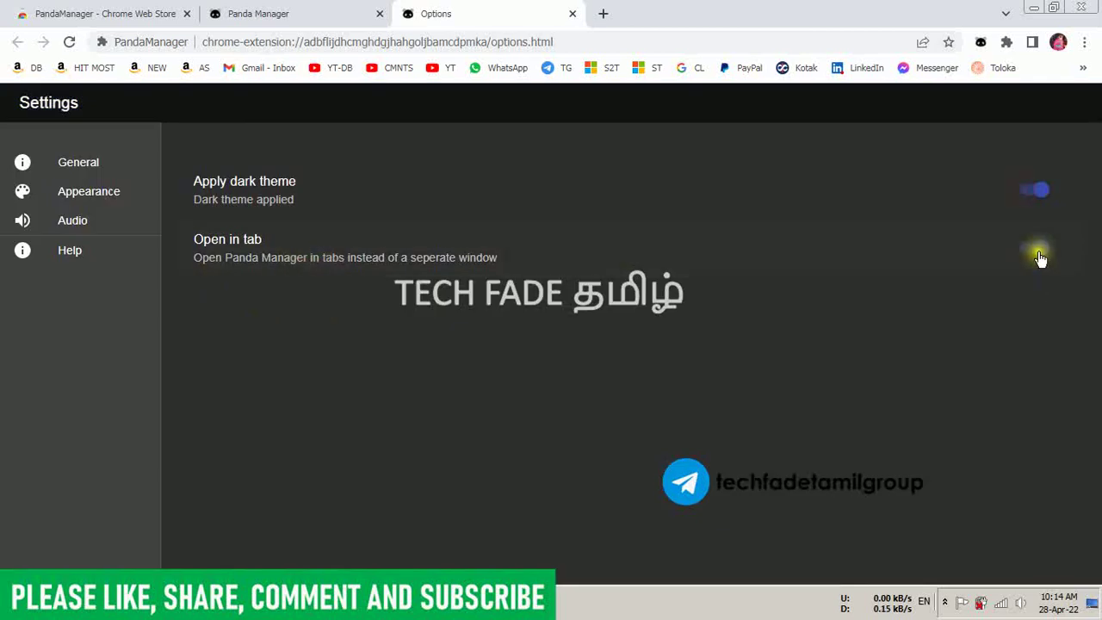
click(1039, 251)
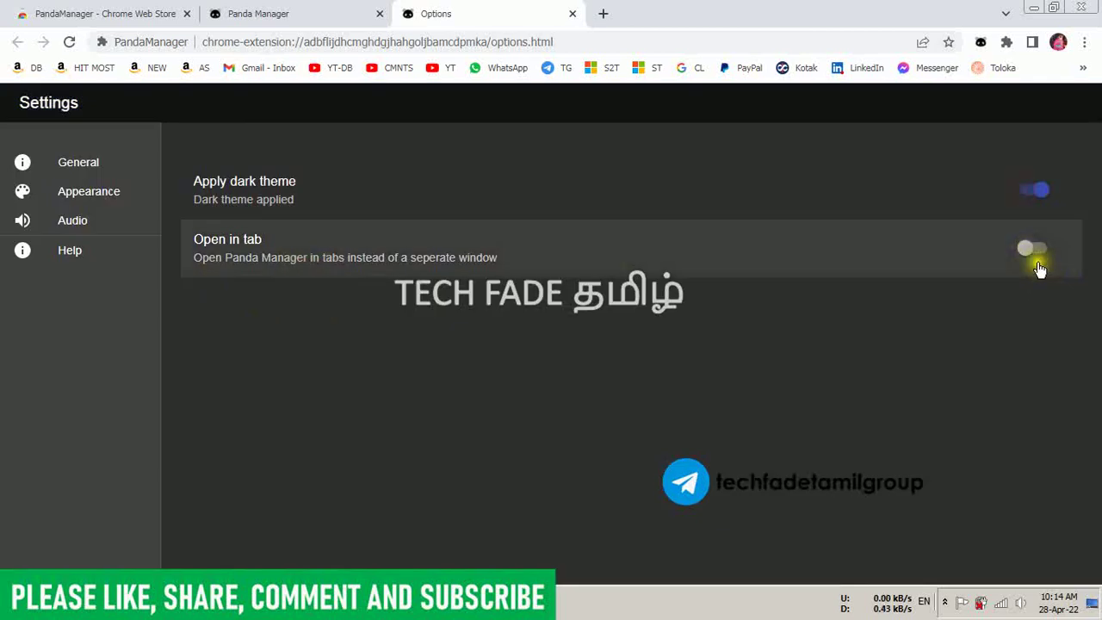
click(1032, 249)
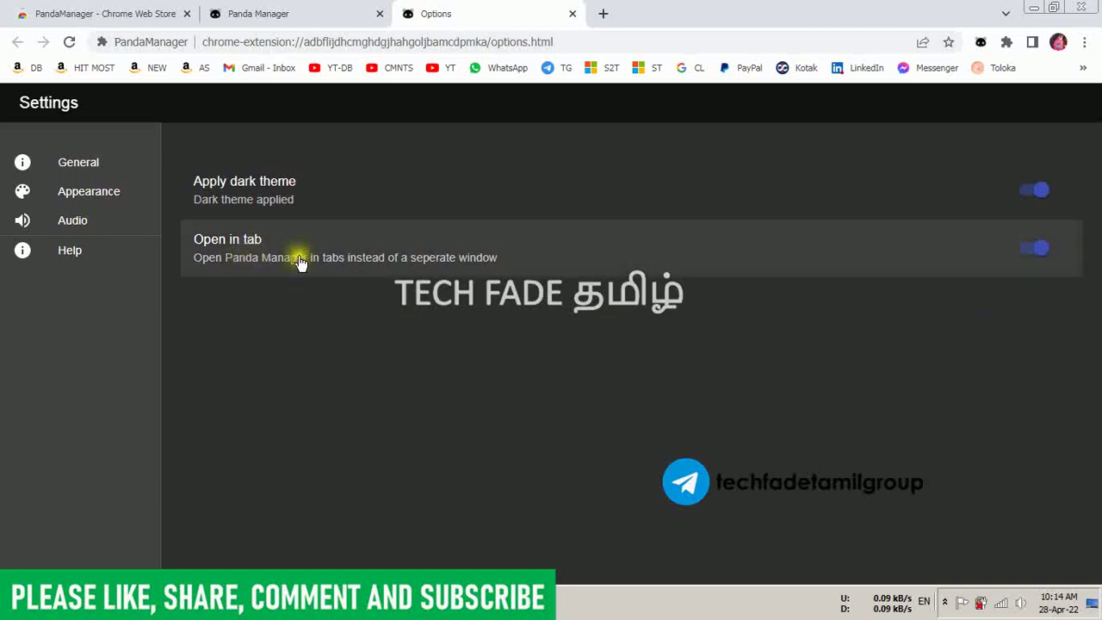
click(1039, 251)
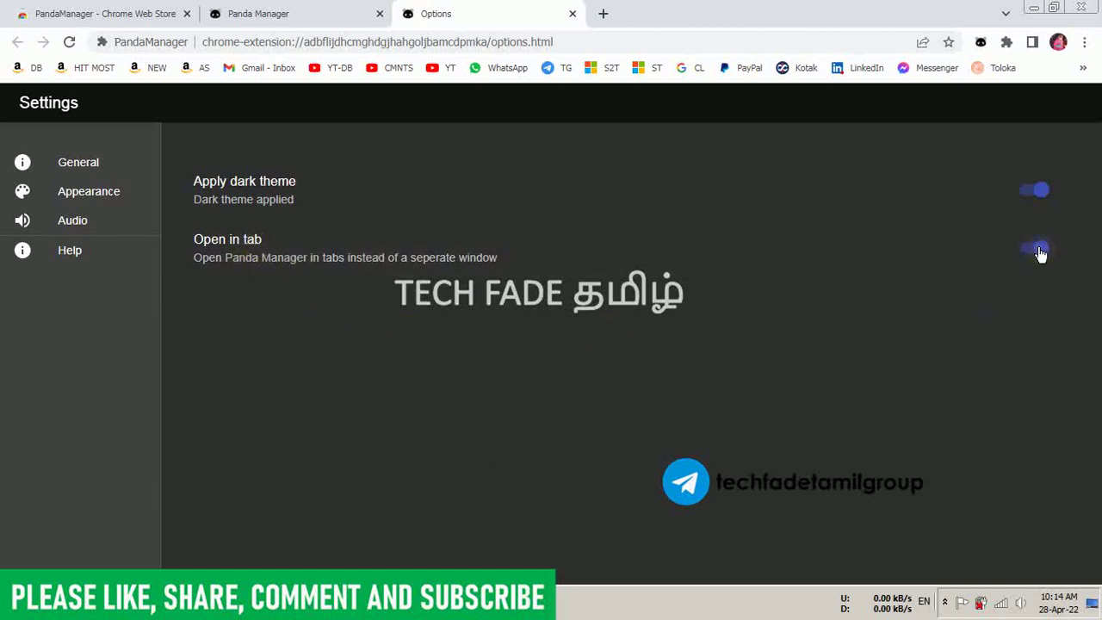
click(1040, 252)
- Review the packaged and custom audio options in the settings, and close the settings page
click(93, 224)
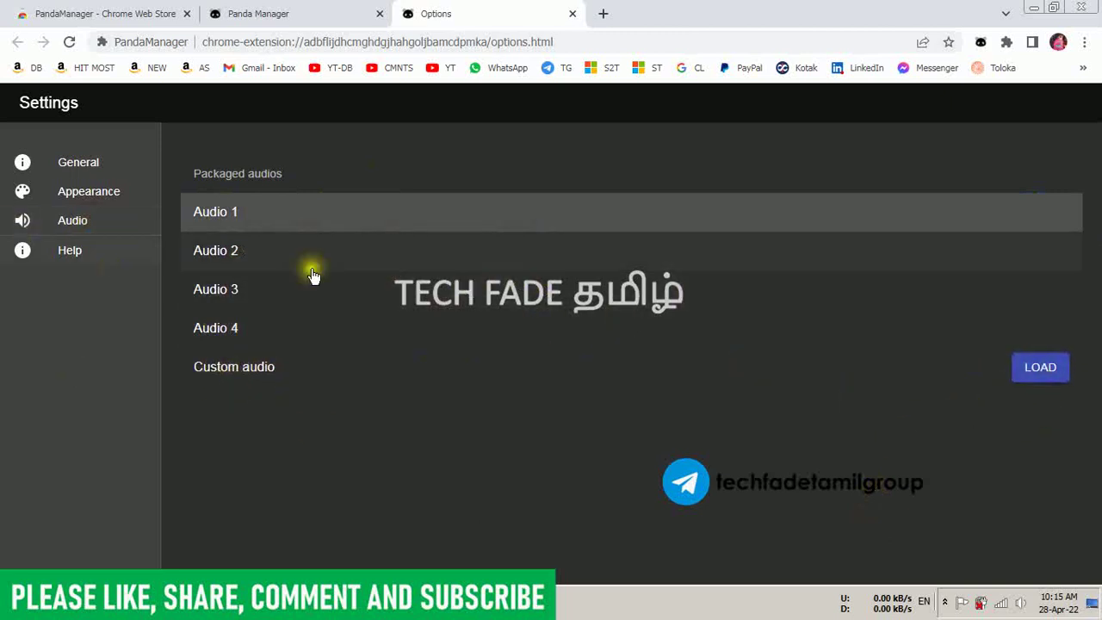
click(572, 14)
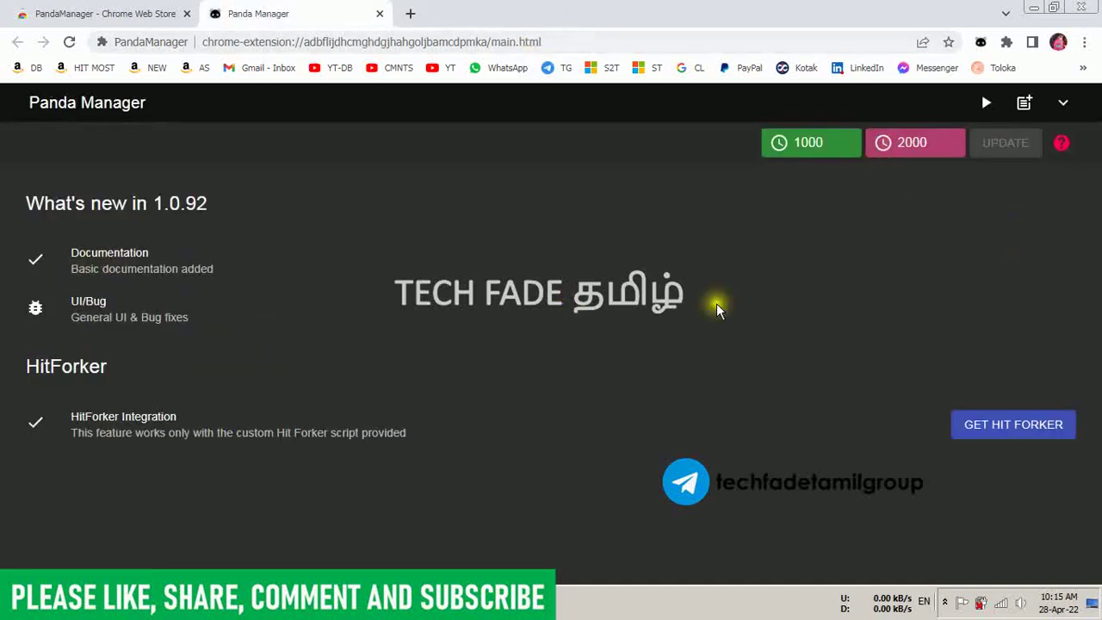
click(1030, 117)
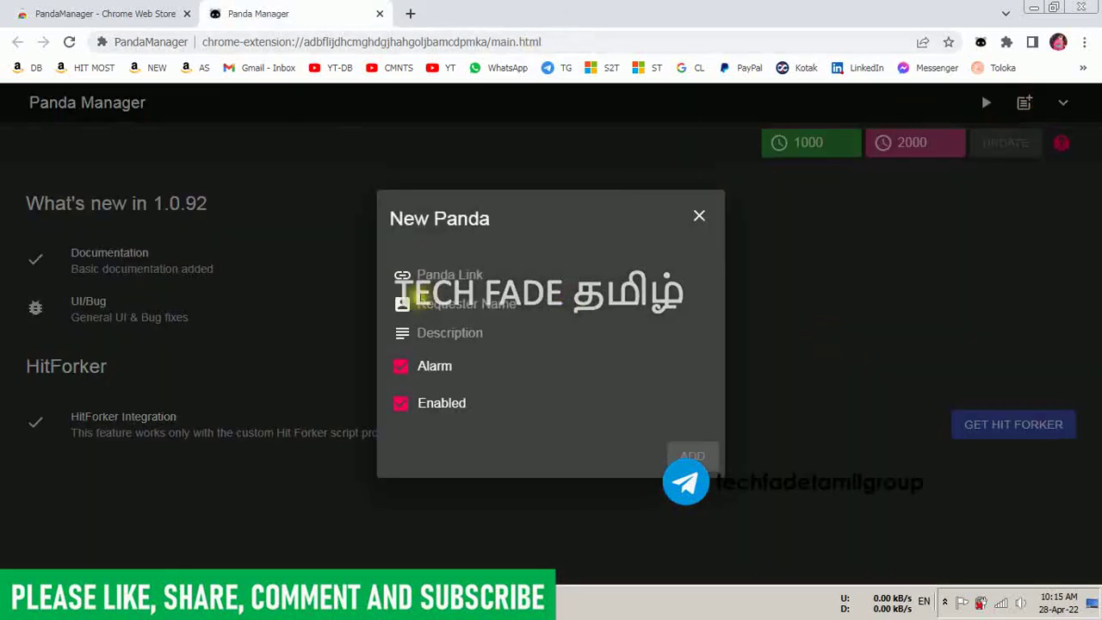
click(699, 214)
click(824, 147)
click(909, 261)
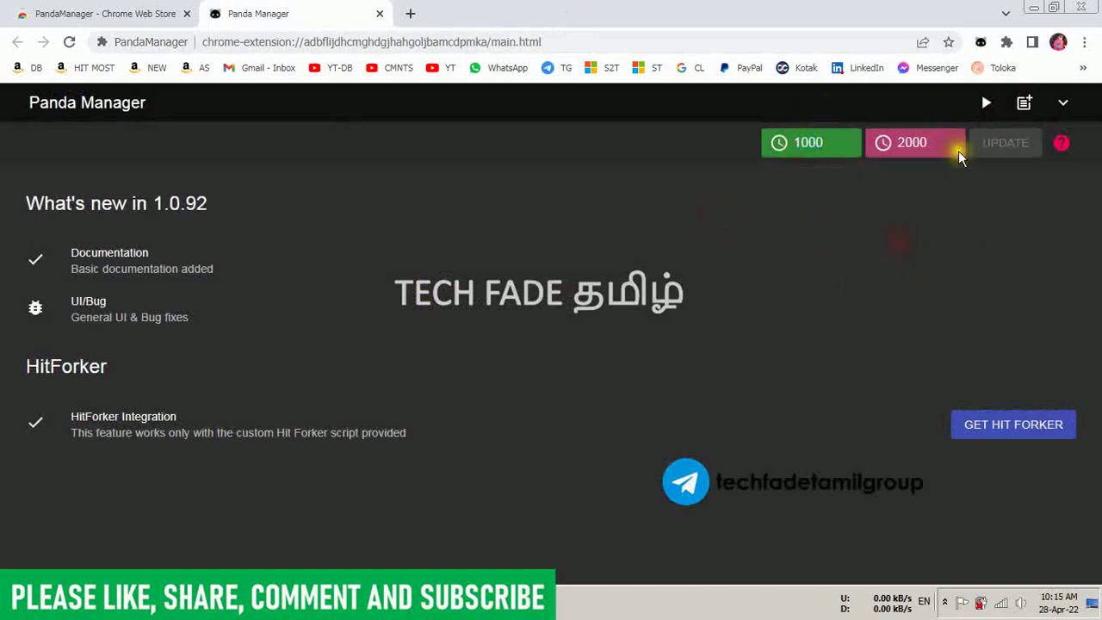
- Update the Panda Manager timers to 100 for the green one and 200 for the pink one, and reload the page
drag(771, 145, 831, 145)
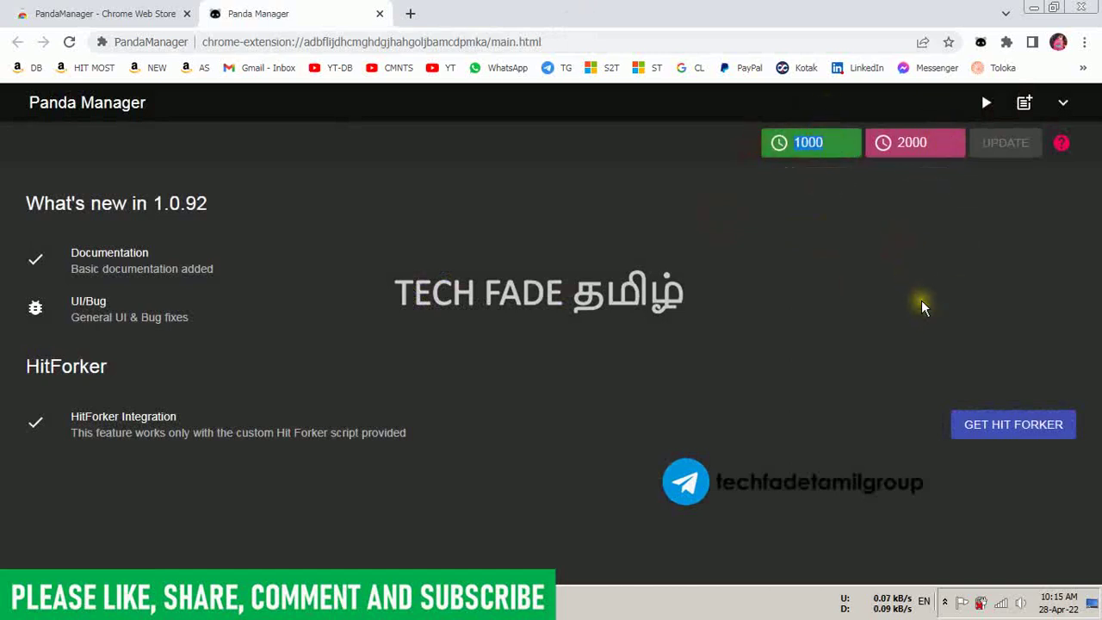
text(100)
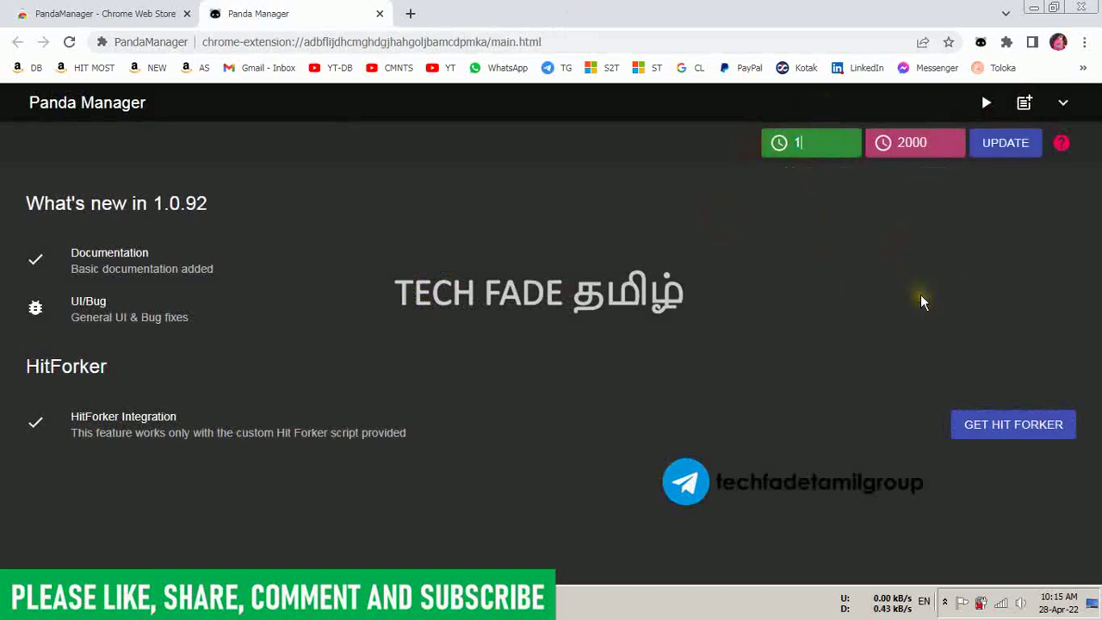
drag(936, 148, 895, 143)
text(200)
click(1008, 146)
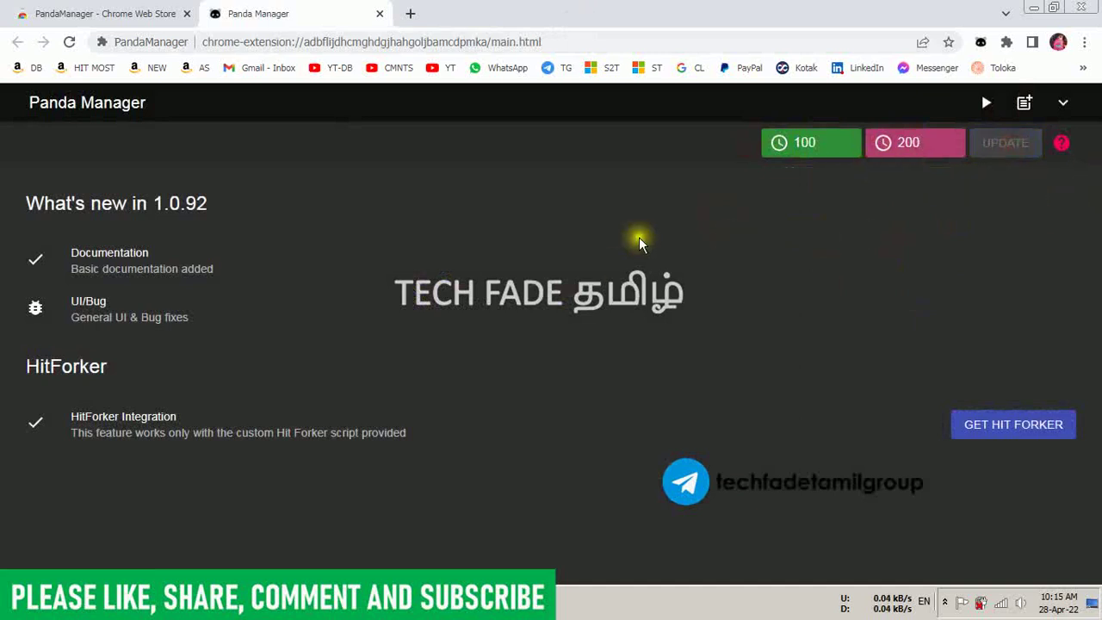
click(69, 43)
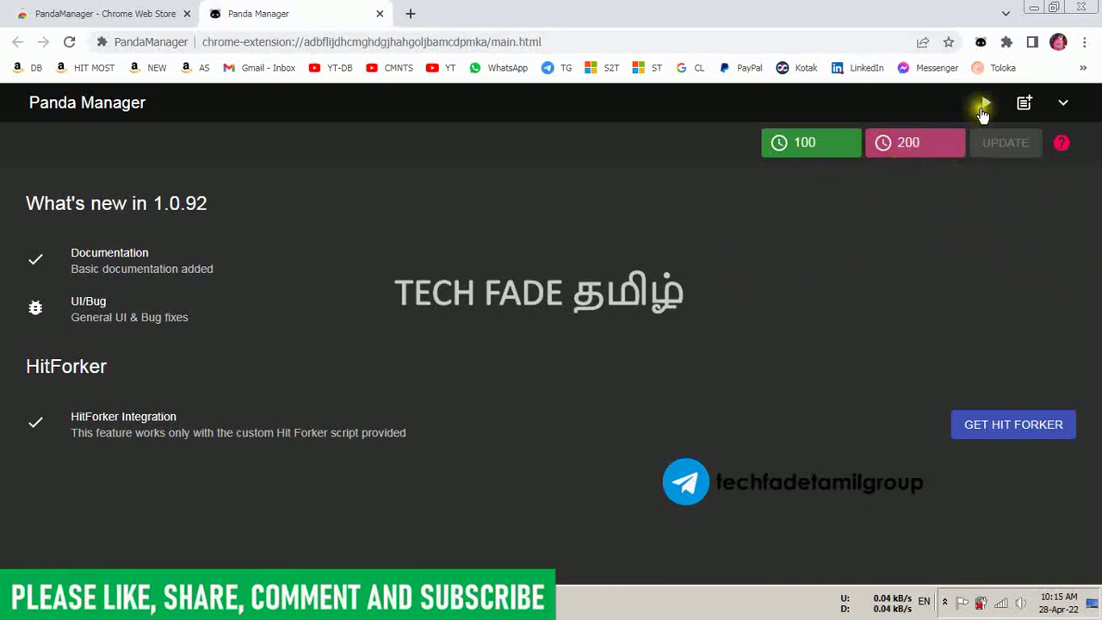
click(1023, 103)
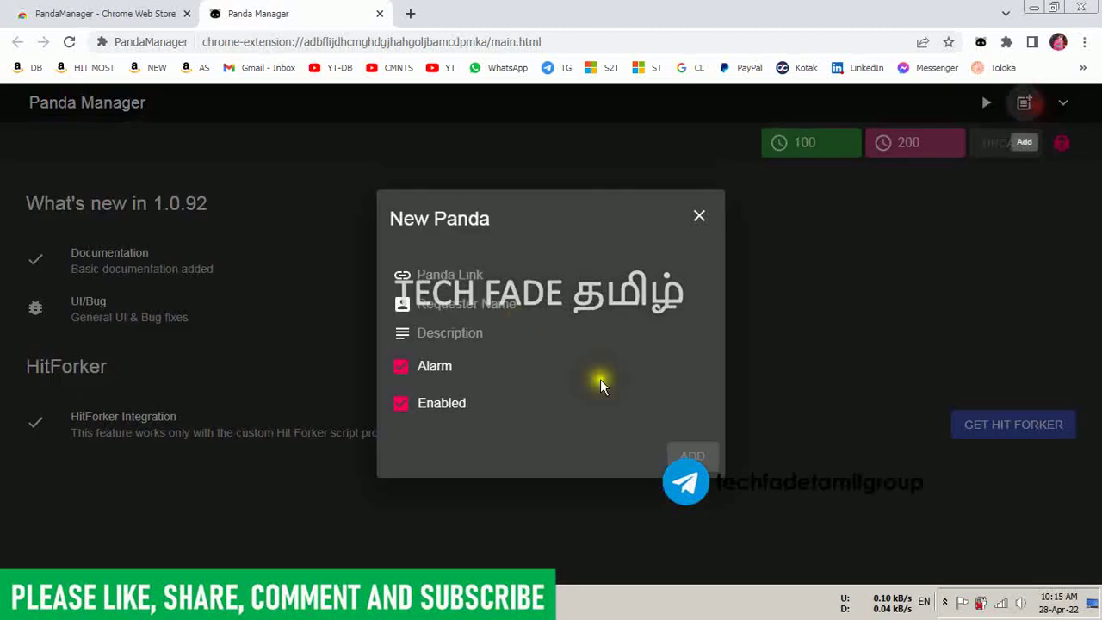
click(701, 218)
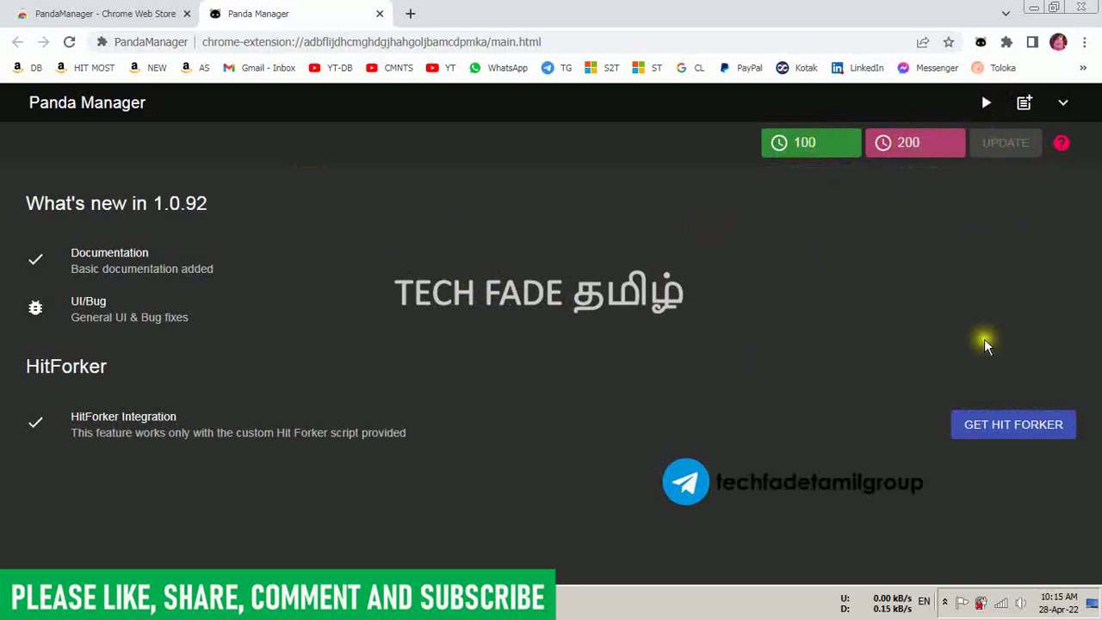
click(1029, 104)
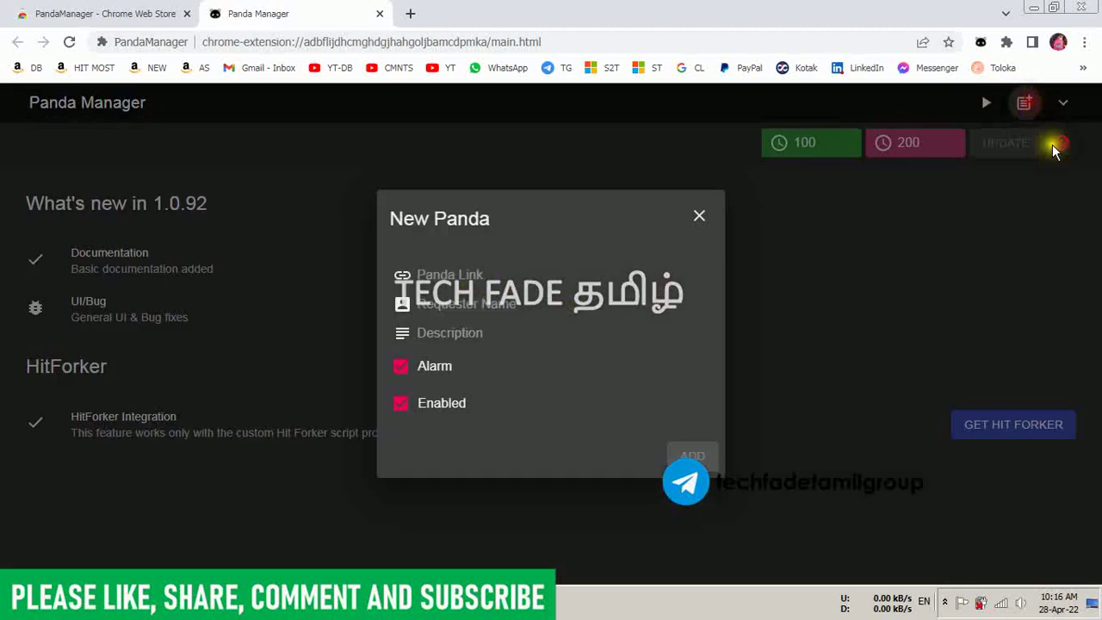
click(710, 215)
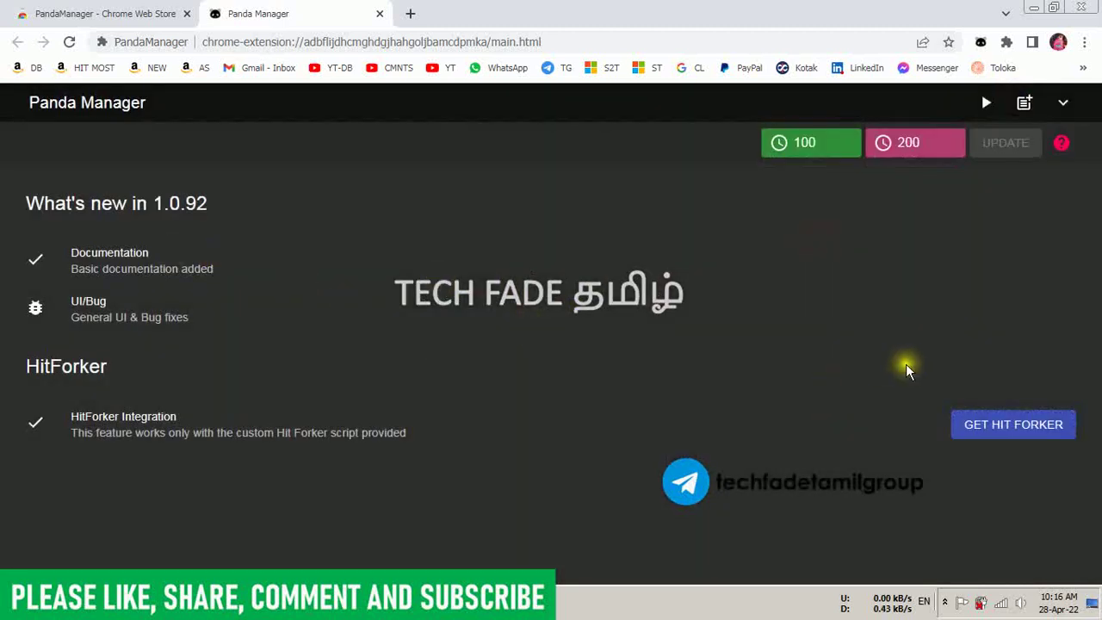
click(905, 362)
key(alt+Tab)
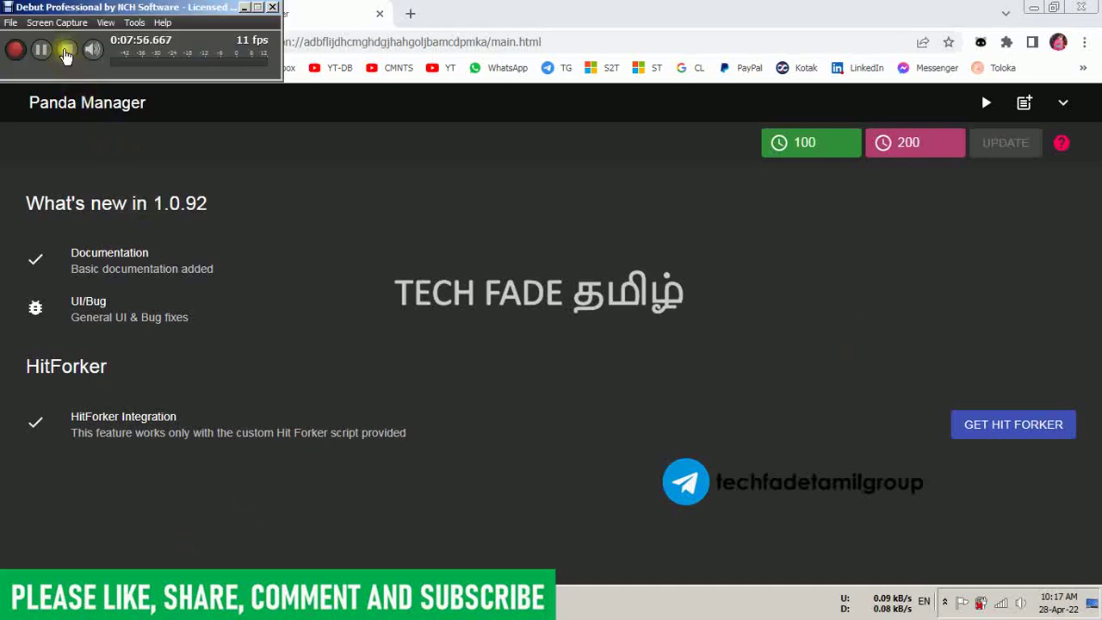